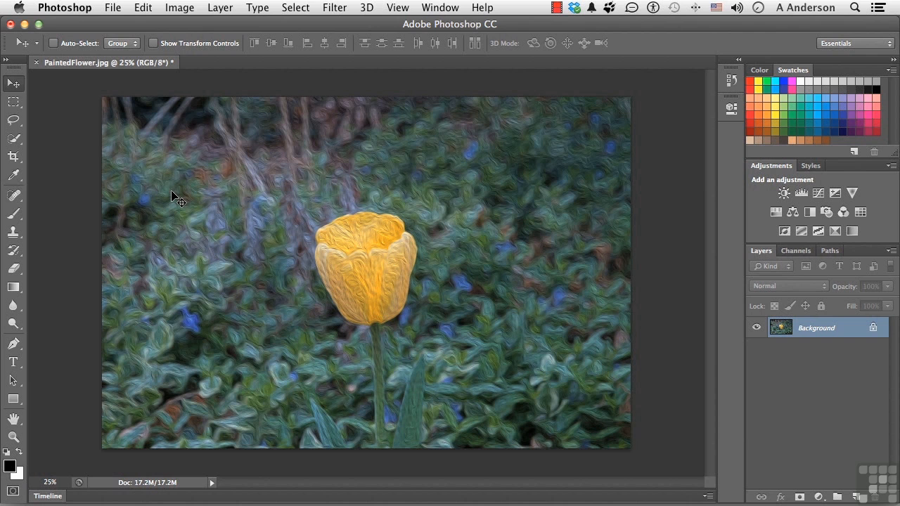
{"action": "left_click", "coordinate": [187, 8]}
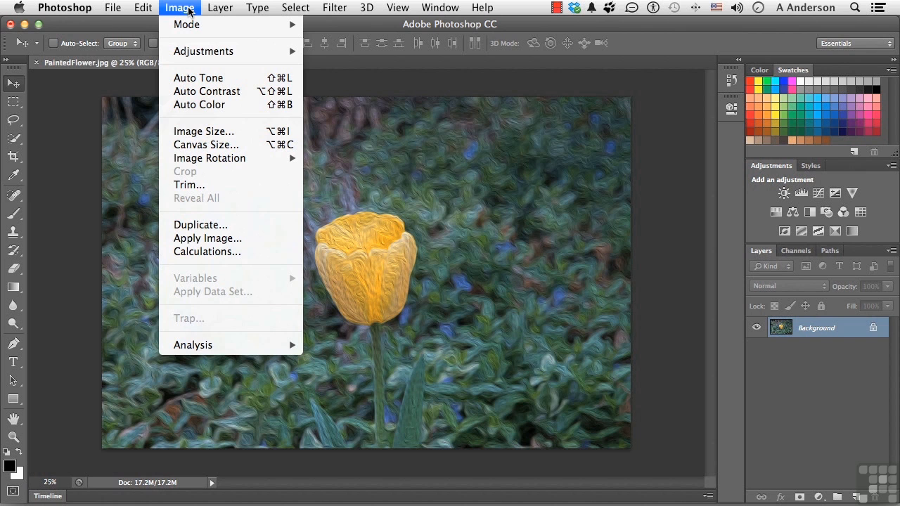
{"action": "mouse_move", "coordinate": [216, 8]}
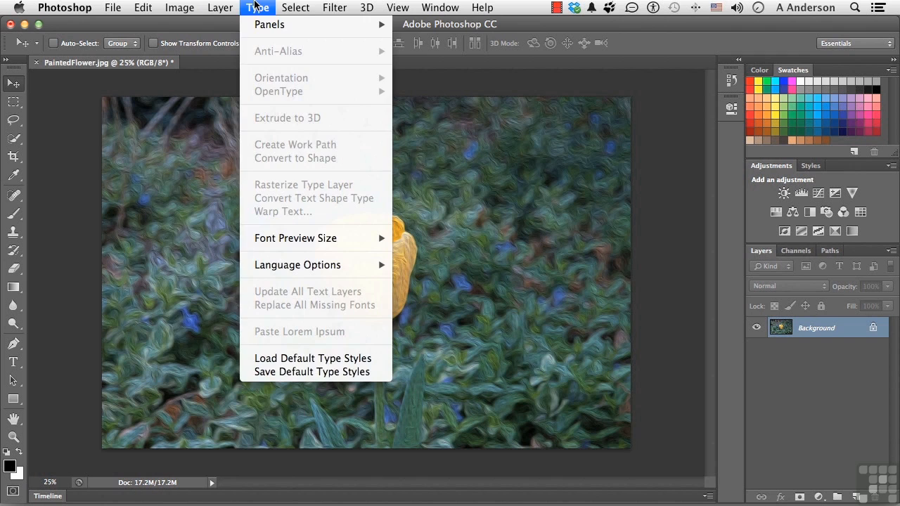
{"action": "mouse_move", "coordinate": [294, 8]}
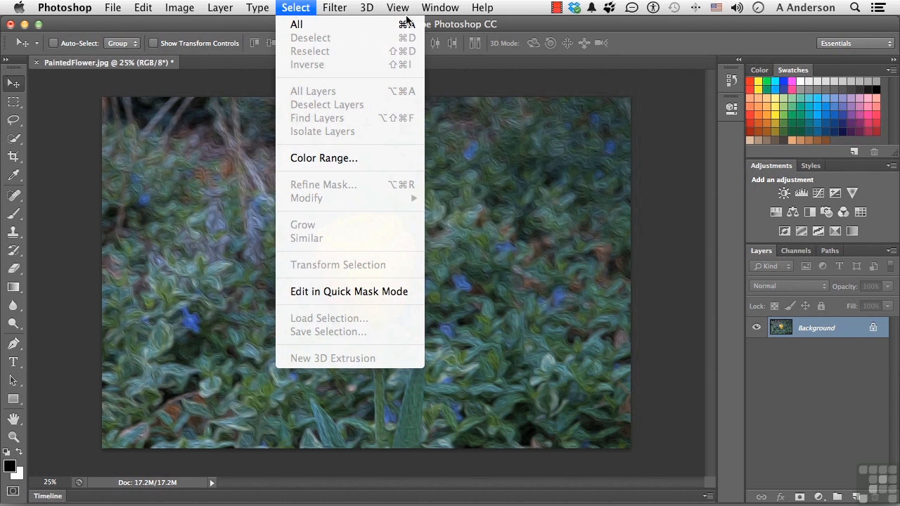
{"action": "left_click", "coordinate": [296, 7]}
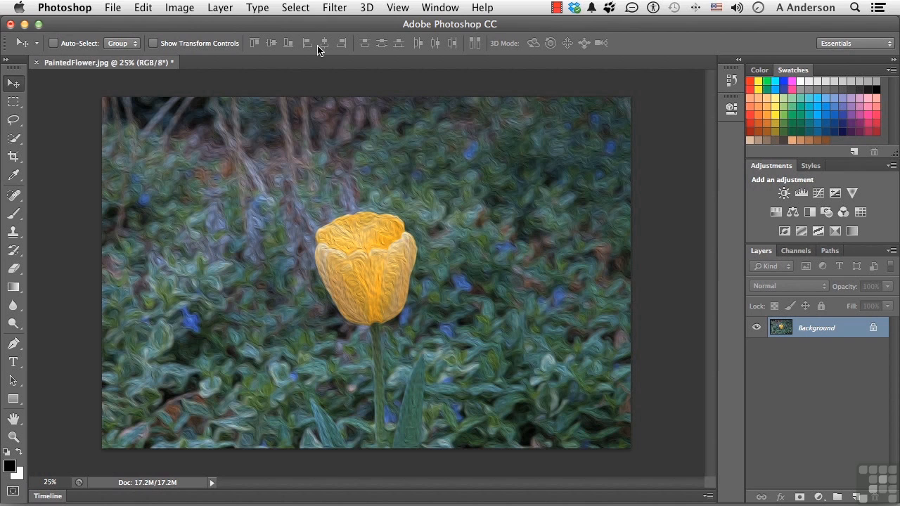
- Compare the settings offered by the Marquee, Lasso, Brush and Move tools
{"action": "left_click", "coordinate": [11, 104]}
{"action": "left_click", "coordinate": [13, 122]}
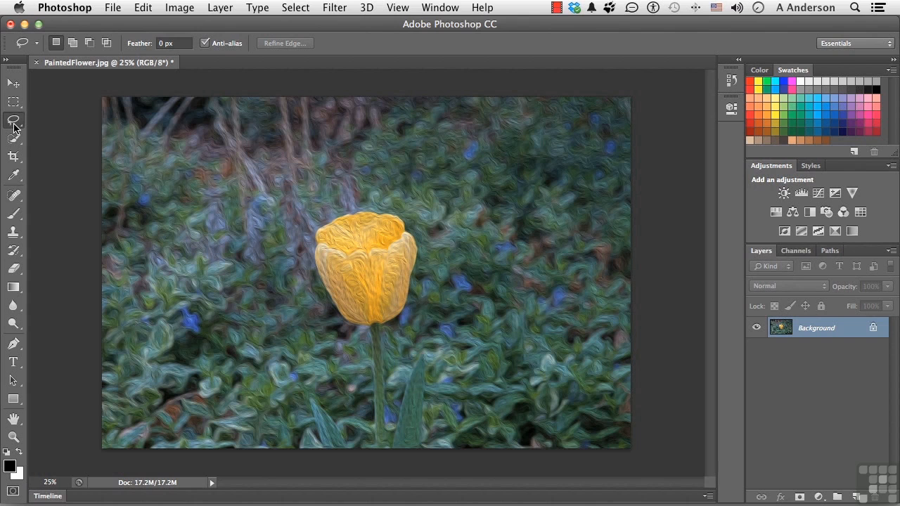
{"action": "left_click", "coordinate": [13, 214]}
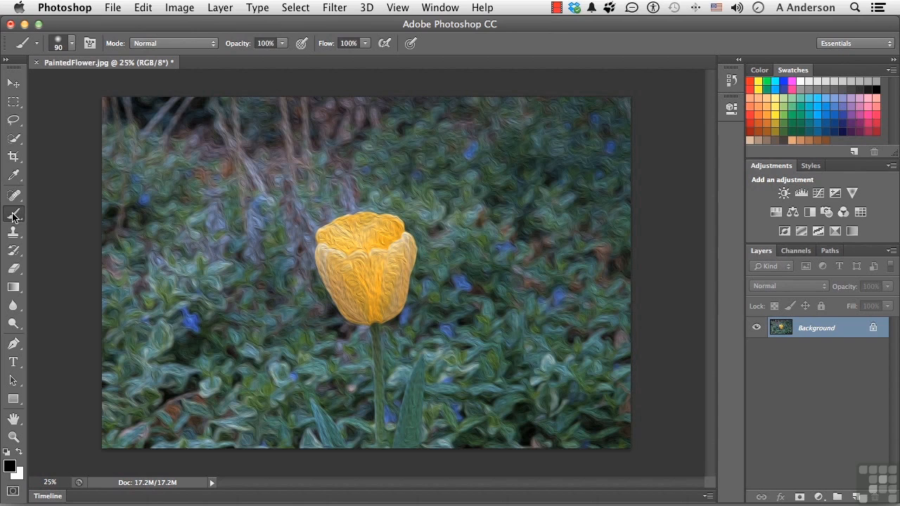
{"action": "left_click", "coordinate": [13, 84]}
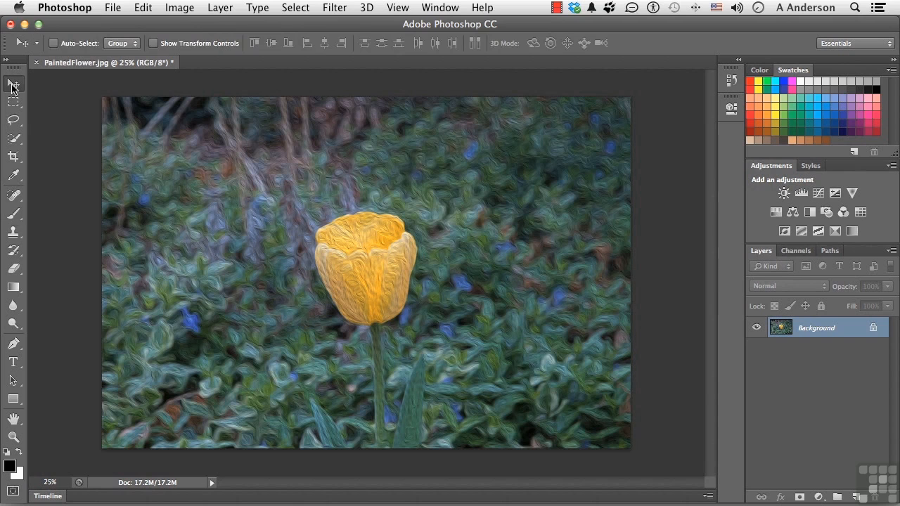
{"action": "left_click", "coordinate": [12, 102]}
{"action": "left_click", "coordinate": [13, 116]}
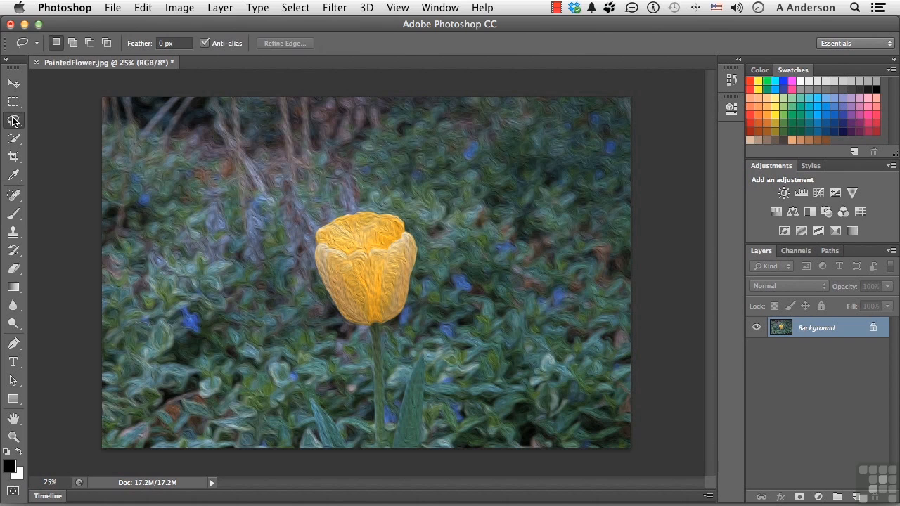
{"action": "left_click", "coordinate": [12, 83]}
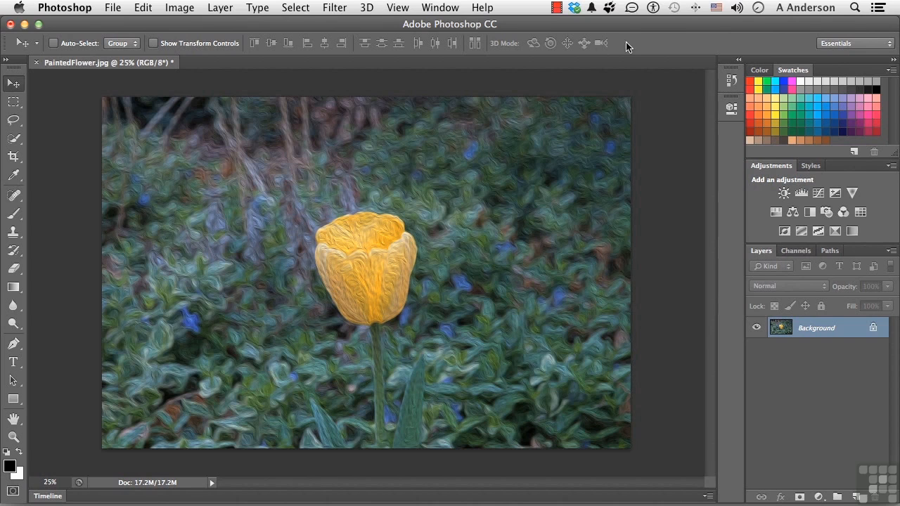
- Review the available workspaces and the variants grouped with the Rectangular Marquee tool
{"action": "left_click", "coordinate": [832, 44]}
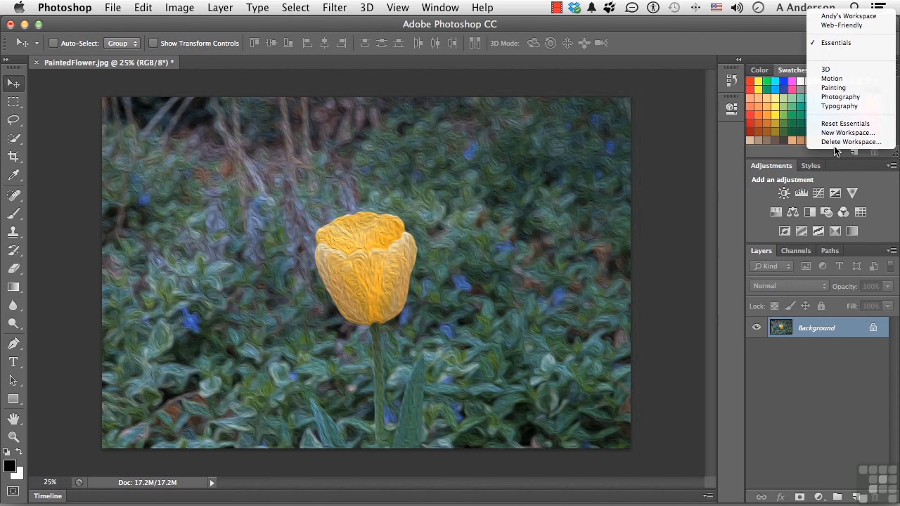
{"action": "left_click", "coordinate": [736, 39]}
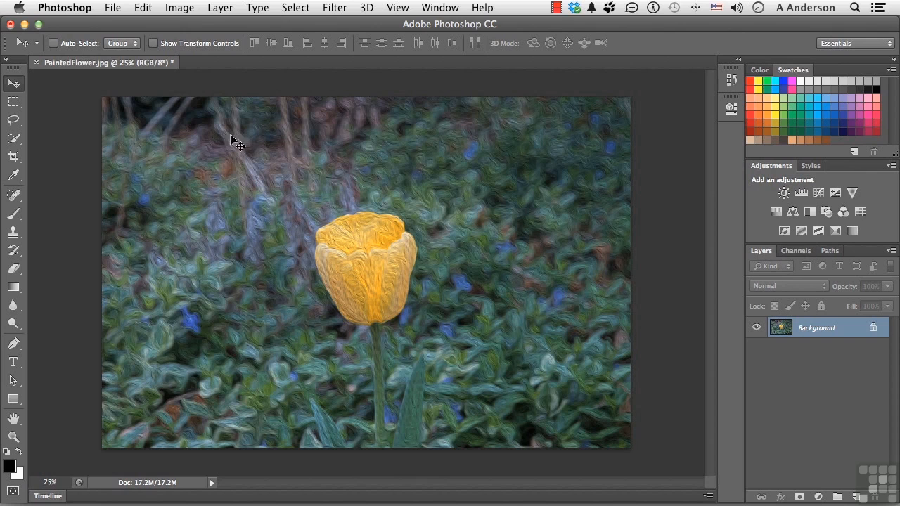
{"action": "left_click", "coordinate": [14, 120]}
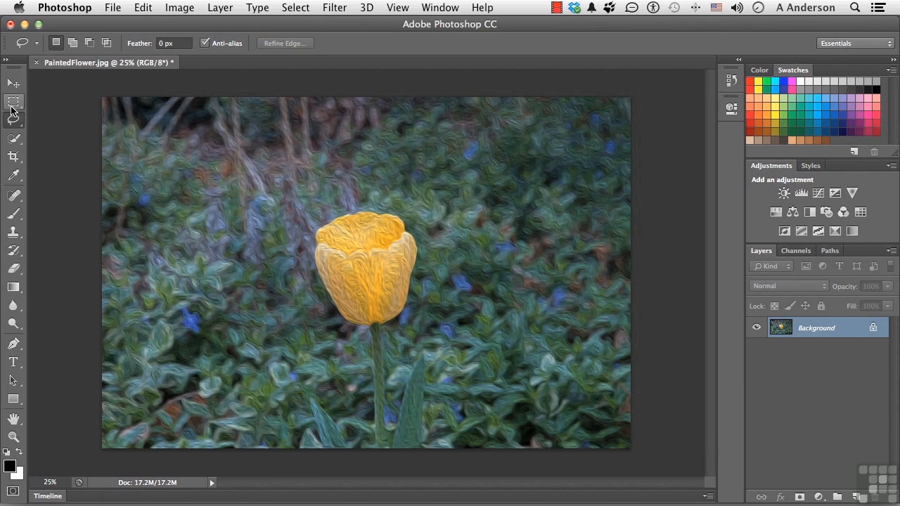
{"action": "left_click", "coordinate": [14, 104]}
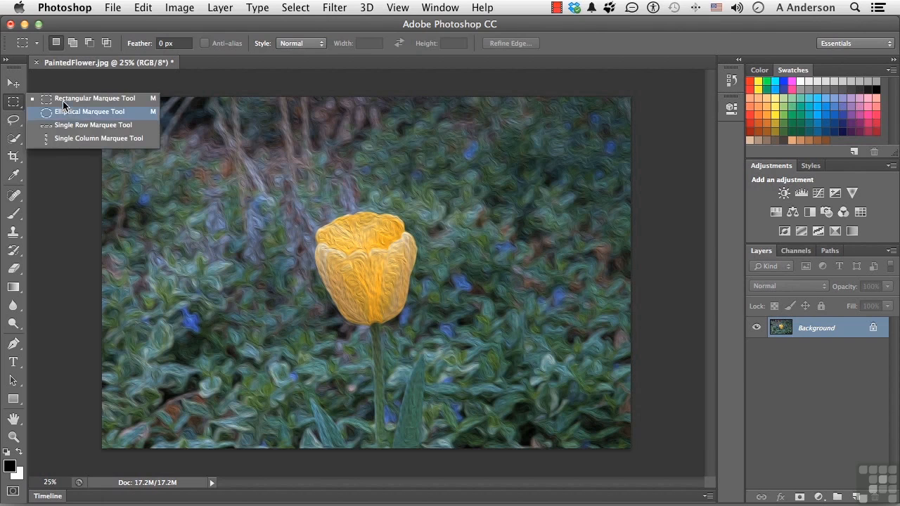
{"action": "left_click", "coordinate": [13, 104]}
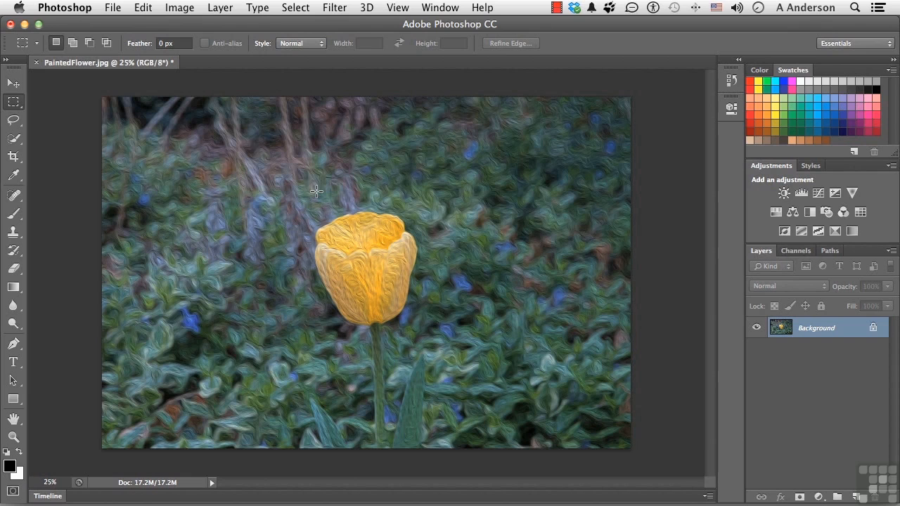
- Switch the document information readout to Efficiency and back to Document Sizes
{"action": "left_click", "coordinate": [50, 482]}
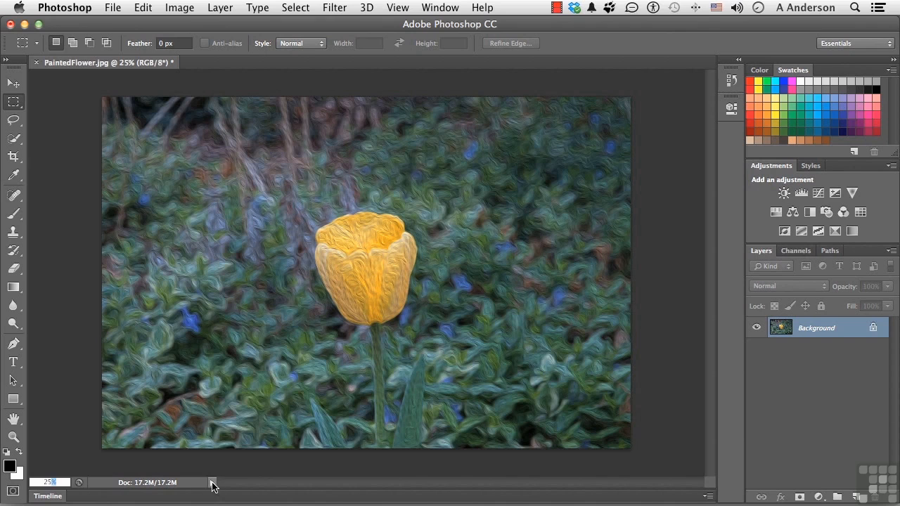
{"action": "left_click", "coordinate": [211, 483]}
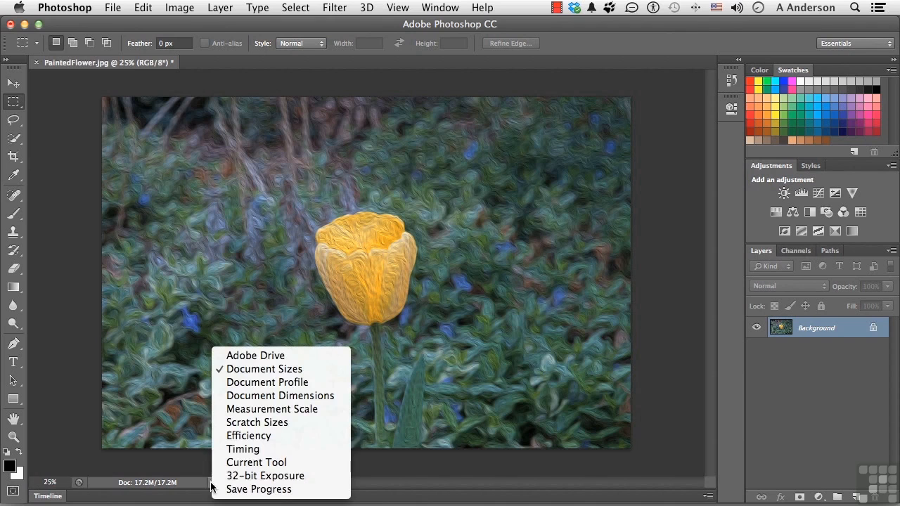
{"action": "left_click", "coordinate": [273, 437]}
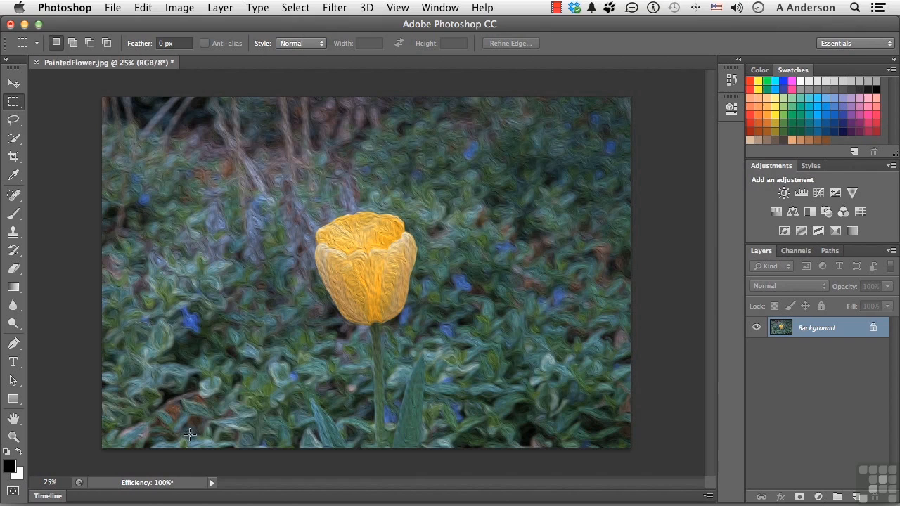
{"action": "left_click", "coordinate": [212, 482]}
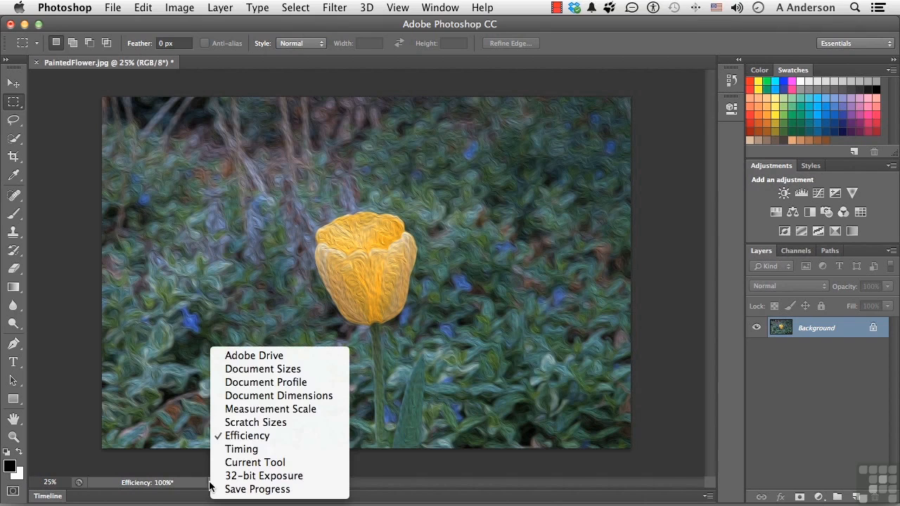
{"action": "left_click", "coordinate": [255, 369]}
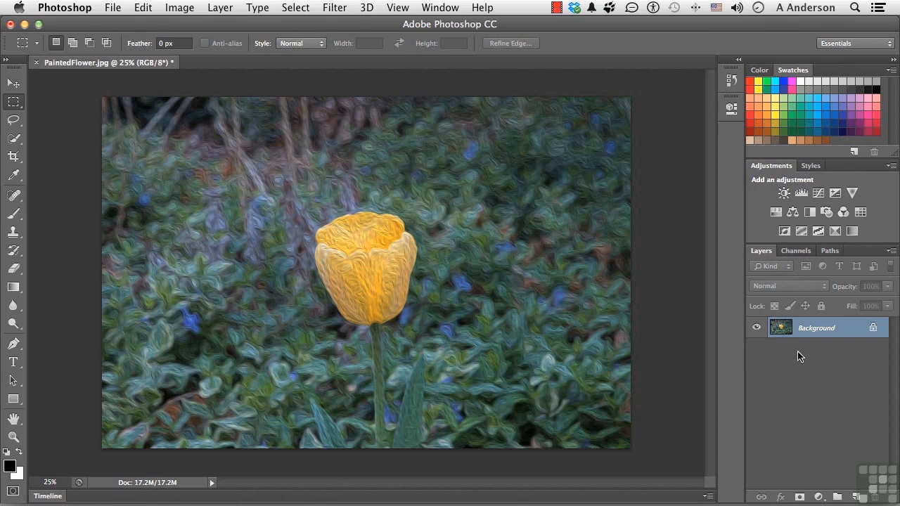
- Look through the image's channels and paths, and return to its layers
{"action": "left_click", "coordinate": [796, 251]}
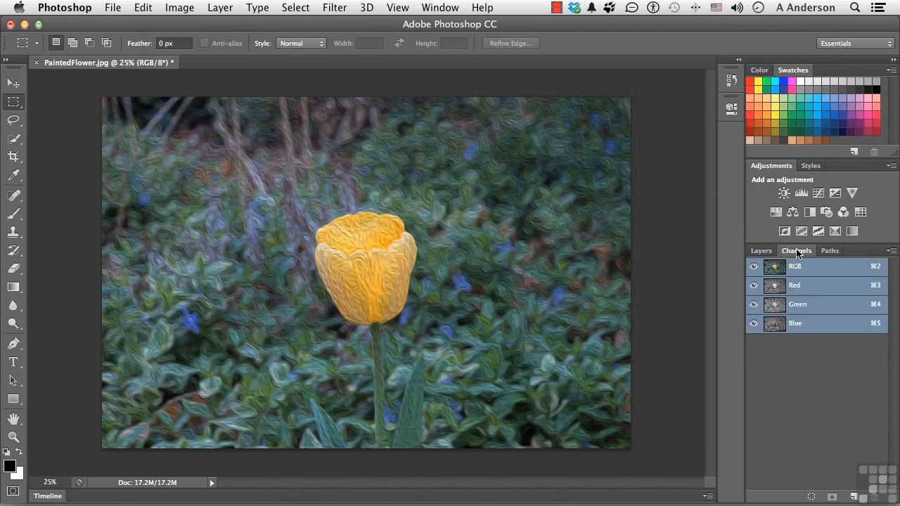
{"action": "left_click", "coordinate": [827, 252]}
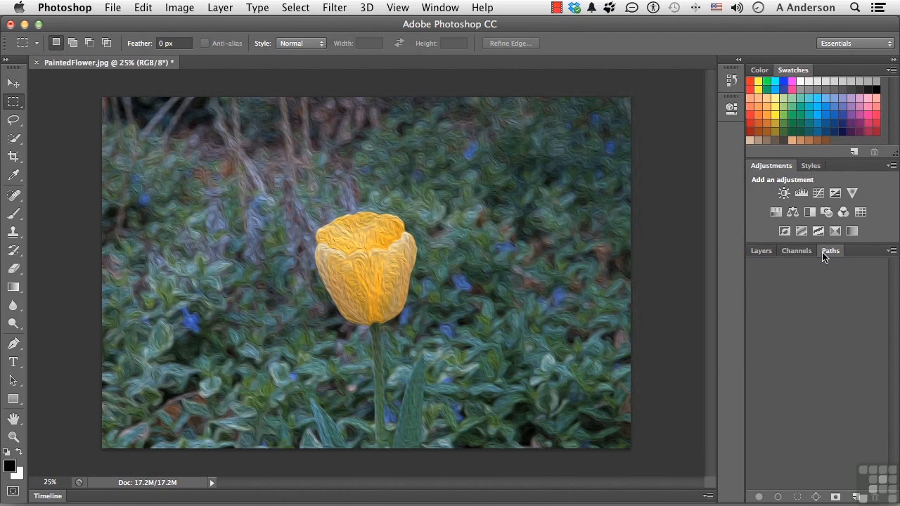
{"action": "left_click", "coordinate": [803, 252]}
{"action": "left_click", "coordinate": [765, 252]}
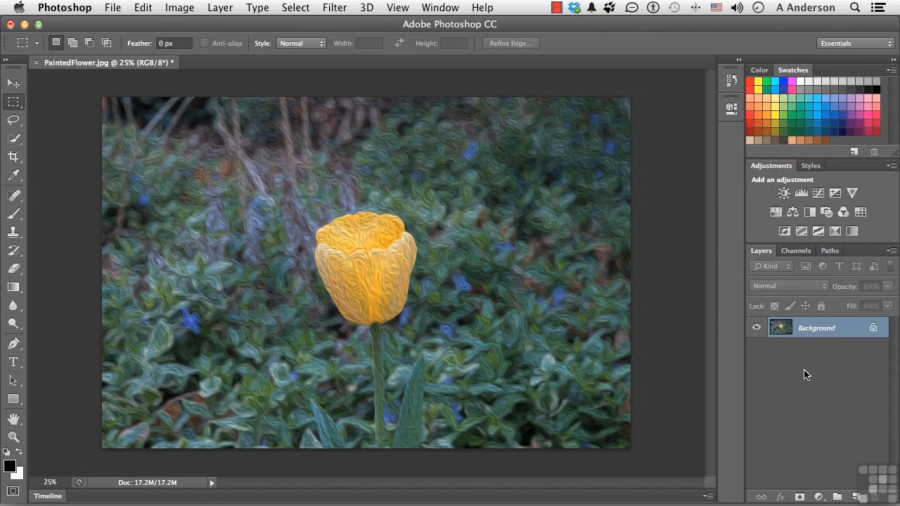
- Brush black over the inside of the yellow tulip on the Background layer and undo the stroke
{"action": "left_click", "coordinate": [14, 217]}
{"action": "mouse_move", "coordinate": [373, 258]}
{"action": "left_mouse_down"}
{"action": "mouse_move", "coordinate": [367, 281]}
{"action": "mouse_move", "coordinate": [353, 270]}
{"action": "mouse_move", "coordinate": [372, 259]}
{"action": "mouse_move", "coordinate": [362, 246]}
{"action": "mouse_move", "coordinate": [374, 280]}
{"action": "mouse_move", "coordinate": [375, 266]}
{"action": "mouse_move", "coordinate": [387, 261]}
{"action": "mouse_move", "coordinate": [351, 244]}
{"action": "mouse_move", "coordinate": [390, 251]}
{"action": "mouse_move", "coordinate": [346, 240]}
{"action": "mouse_move", "coordinate": [381, 237]}
{"action": "mouse_move", "coordinate": [335, 241]}
{"action": "mouse_move", "coordinate": [350, 293]}
{"action": "mouse_move", "coordinate": [366, 302]}
{"action": "mouse_move", "coordinate": [354, 295]}
{"action": "mouse_move", "coordinate": [357, 282]}
{"action": "mouse_move", "coordinate": [379, 290]}
{"action": "mouse_move", "coordinate": [363, 304]}
{"action": "mouse_move", "coordinate": [387, 301]}
{"action": "mouse_move", "coordinate": [394, 244]}
{"action": "mouse_move", "coordinate": [388, 301]}
{"action": "mouse_move", "coordinate": [364, 306]}
{"action": "mouse_move", "coordinate": [353, 279]}
{"action": "left_mouse_up"}
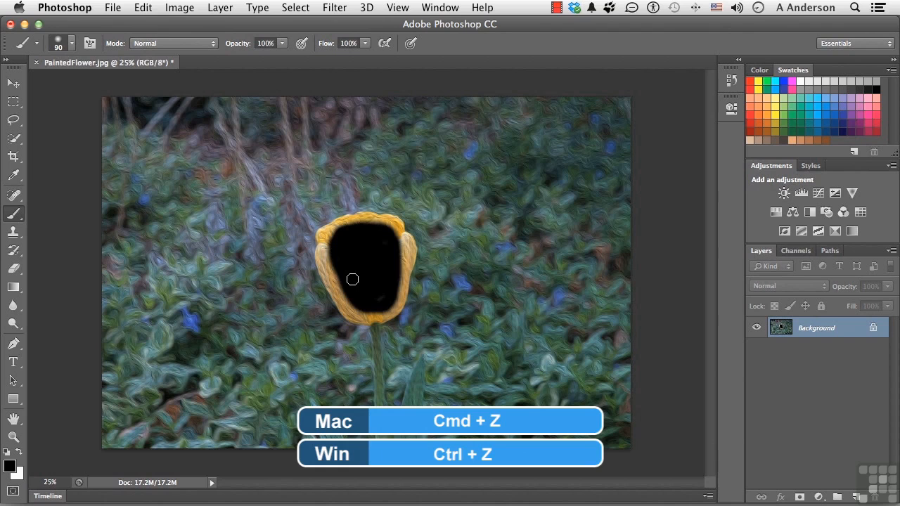
{"action": "key", "text": "super+z"}
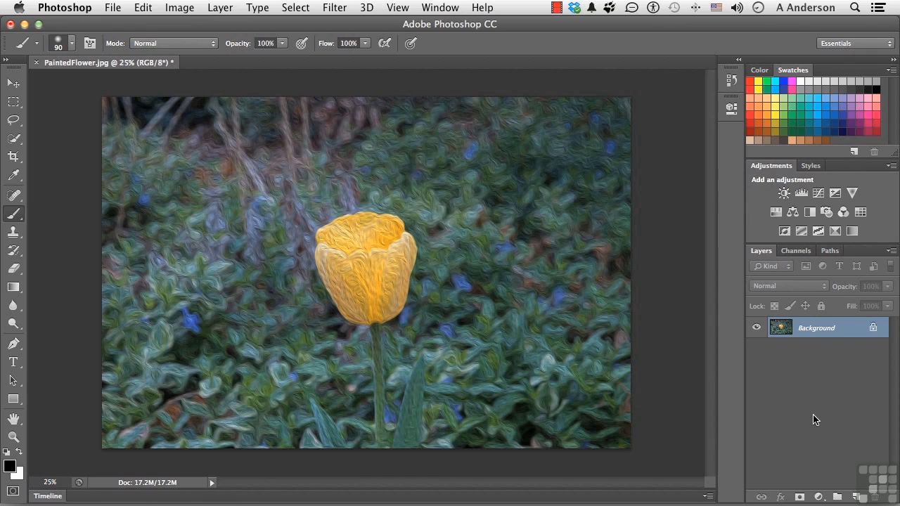
- Add a new layer and brush a black area over the inside of the yellow tulip on it
{"action": "left_click", "coordinate": [856, 496]}
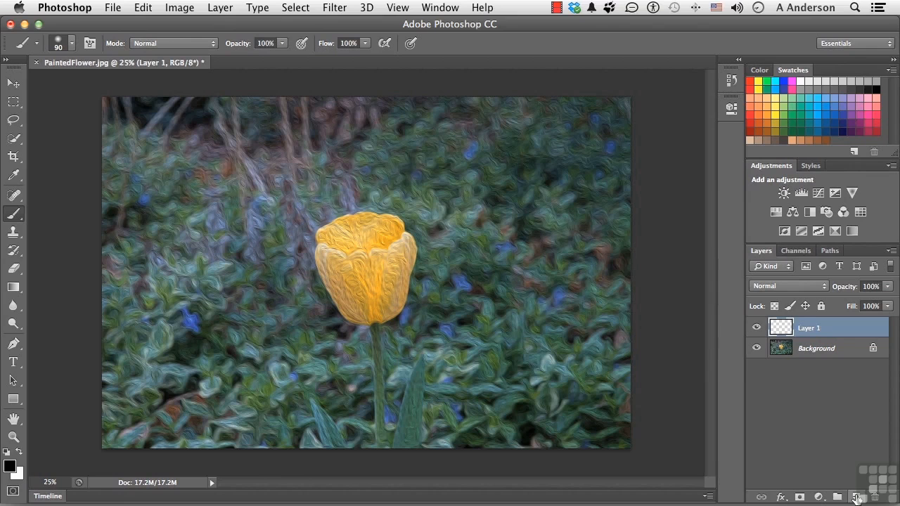
{"action": "mouse_move", "coordinate": [379, 261]}
{"action": "left_mouse_down"}
{"action": "mouse_move", "coordinate": [358, 272]}
{"action": "mouse_move", "coordinate": [385, 275]}
{"action": "mouse_move", "coordinate": [362, 284]}
{"action": "mouse_move", "coordinate": [341, 252]}
{"action": "mouse_move", "coordinate": [392, 263]}
{"action": "mouse_move", "coordinate": [363, 245]}
{"action": "mouse_move", "coordinate": [396, 250]}
{"action": "mouse_move", "coordinate": [365, 263]}
{"action": "mouse_move", "coordinate": [342, 252]}
{"action": "mouse_move", "coordinate": [354, 265]}
{"action": "mouse_move", "coordinate": [390, 239]}
{"action": "mouse_move", "coordinate": [334, 242]}
{"action": "mouse_move", "coordinate": [374, 229]}
{"action": "mouse_move", "coordinate": [394, 240]}
{"action": "mouse_move", "coordinate": [390, 297]}
{"action": "mouse_move", "coordinate": [362, 304]}
{"action": "mouse_move", "coordinate": [346, 279]}
{"action": "mouse_move", "coordinate": [378, 296]}
{"action": "mouse_move", "coordinate": [383, 287]}
{"action": "mouse_move", "coordinate": [368, 282]}
{"action": "mouse_move", "coordinate": [378, 240]}
{"action": "left_mouse_up"}
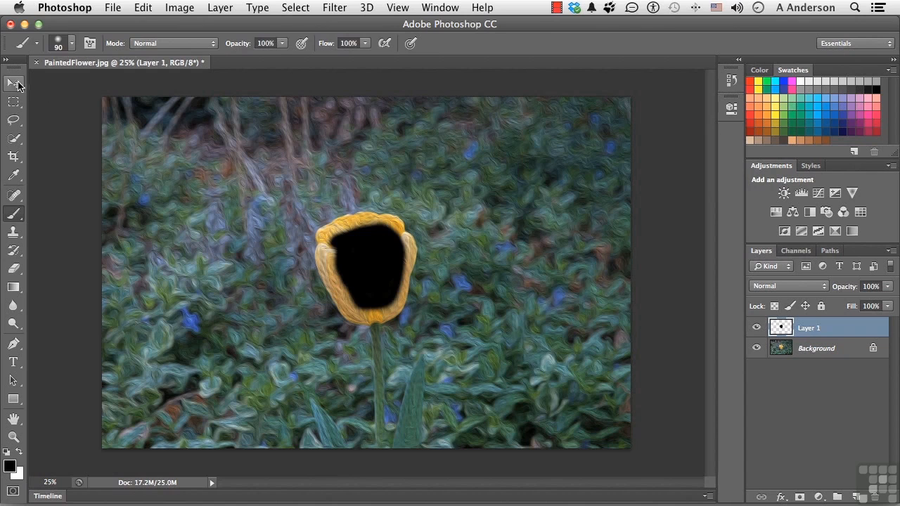
- Move the black painted area up and to the right, off the tulip, and delete its layer
{"action": "left_click", "coordinate": [16, 85]}
{"action": "left_click_drag", "start_coordinate": [356, 255], "coordinate": [414, 186]}
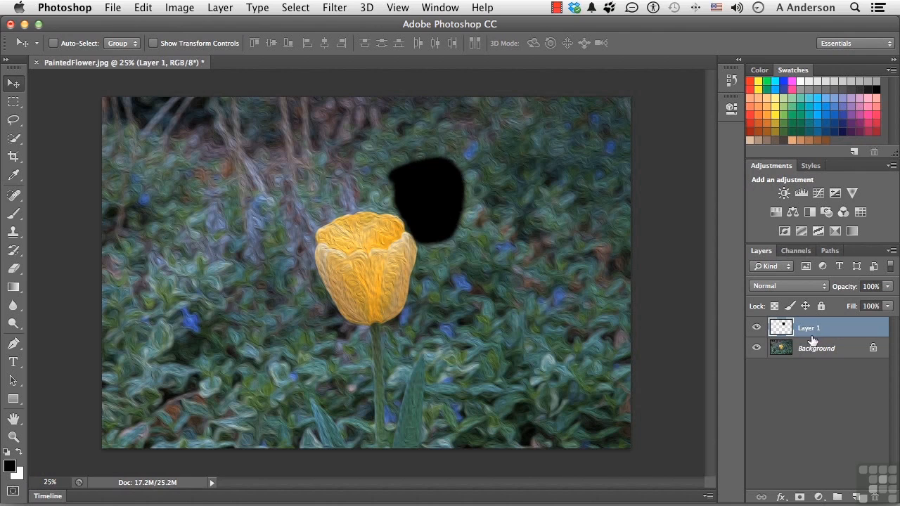
{"action": "left_click_drag", "start_coordinate": [809, 326], "coordinate": [875, 496]}
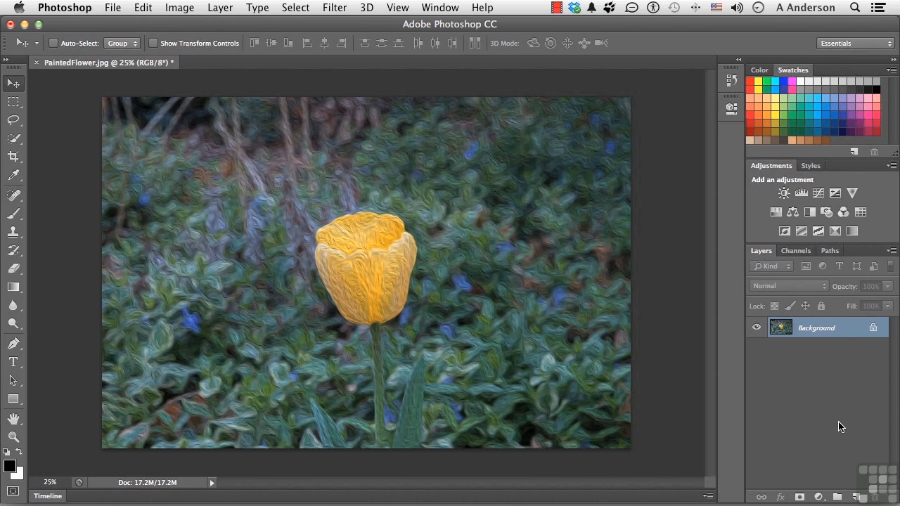